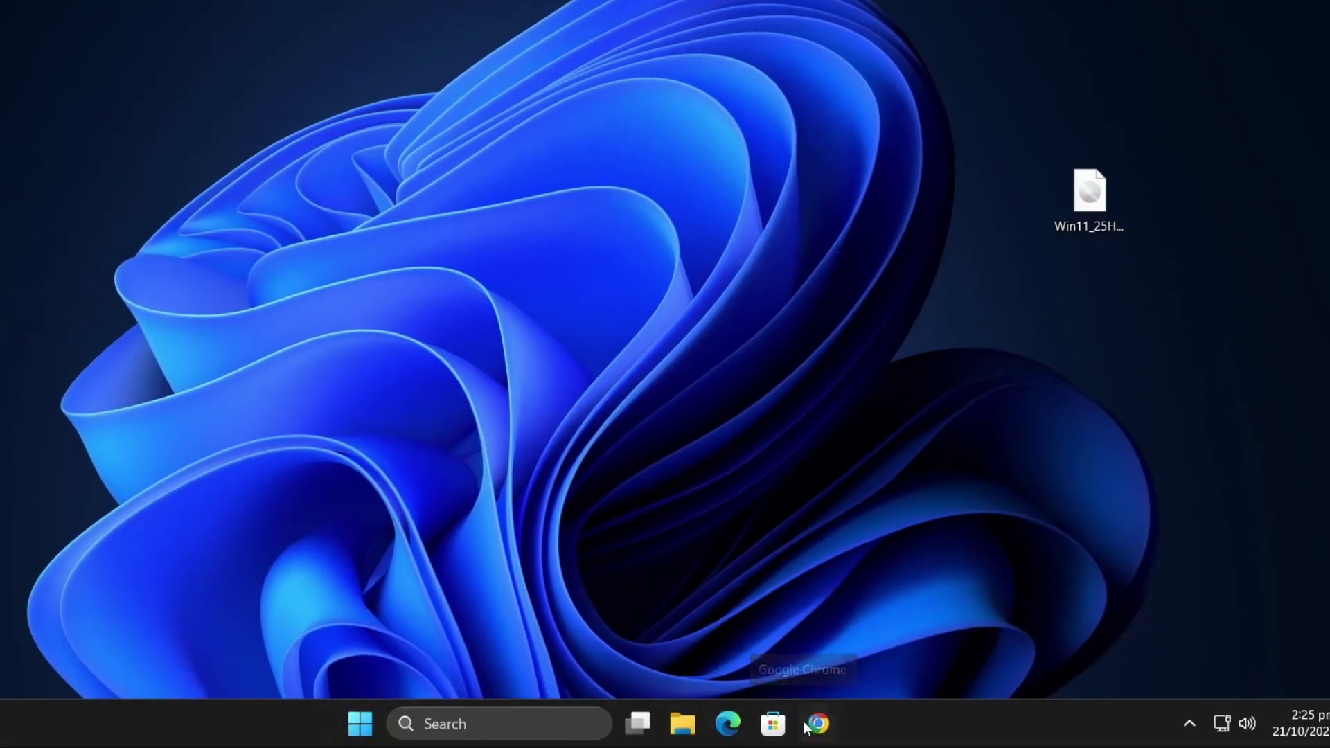
# - Search for 'rufus' in Chrome and open the official rufus.ie website
pyautogui.click(807, 724)
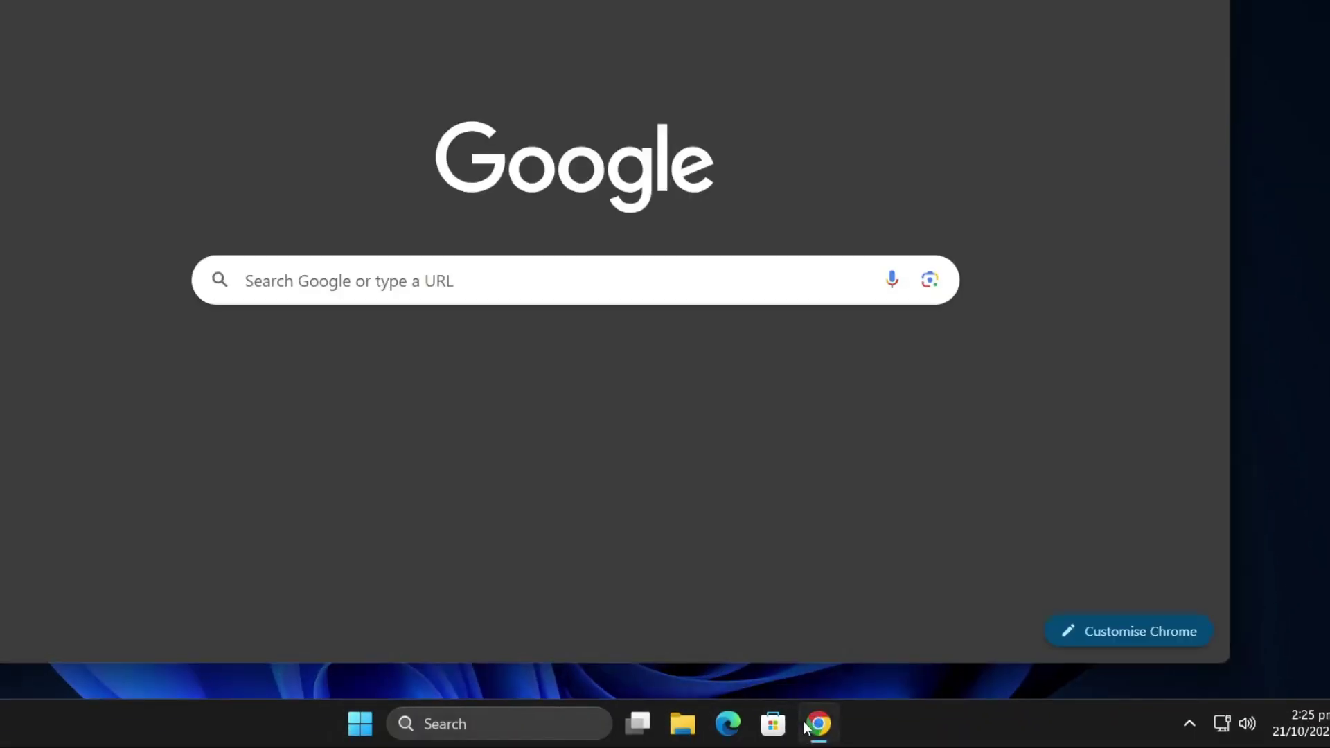
pyautogui.write('rufus')
pyautogui.press('Return')
pyautogui.click(407, 338)
# - Download the rufus-4.11.exe standard release and bring up its entry in the downloads list
pyautogui.scroll(-5, 406, 336)
pyautogui.scroll(-15, 406, 335)
pyautogui.click(231, 448)
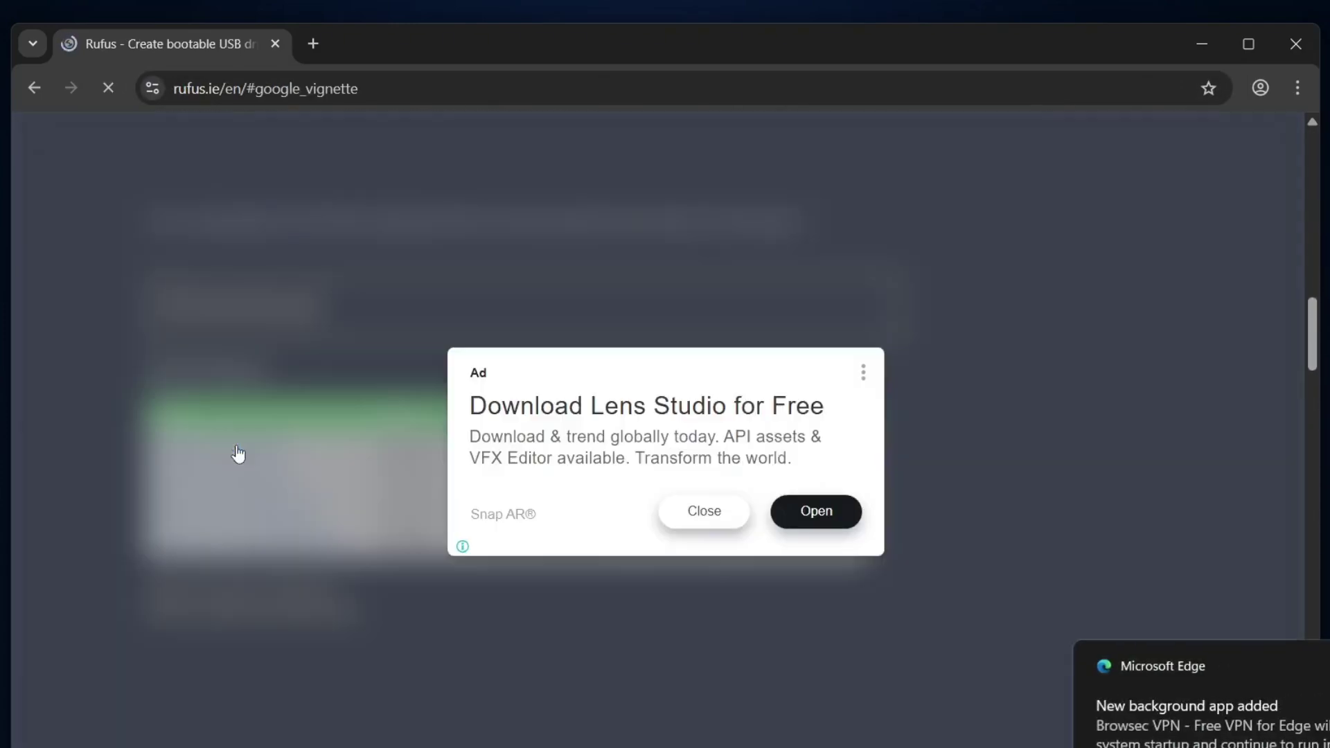
pyautogui.click(703, 512)
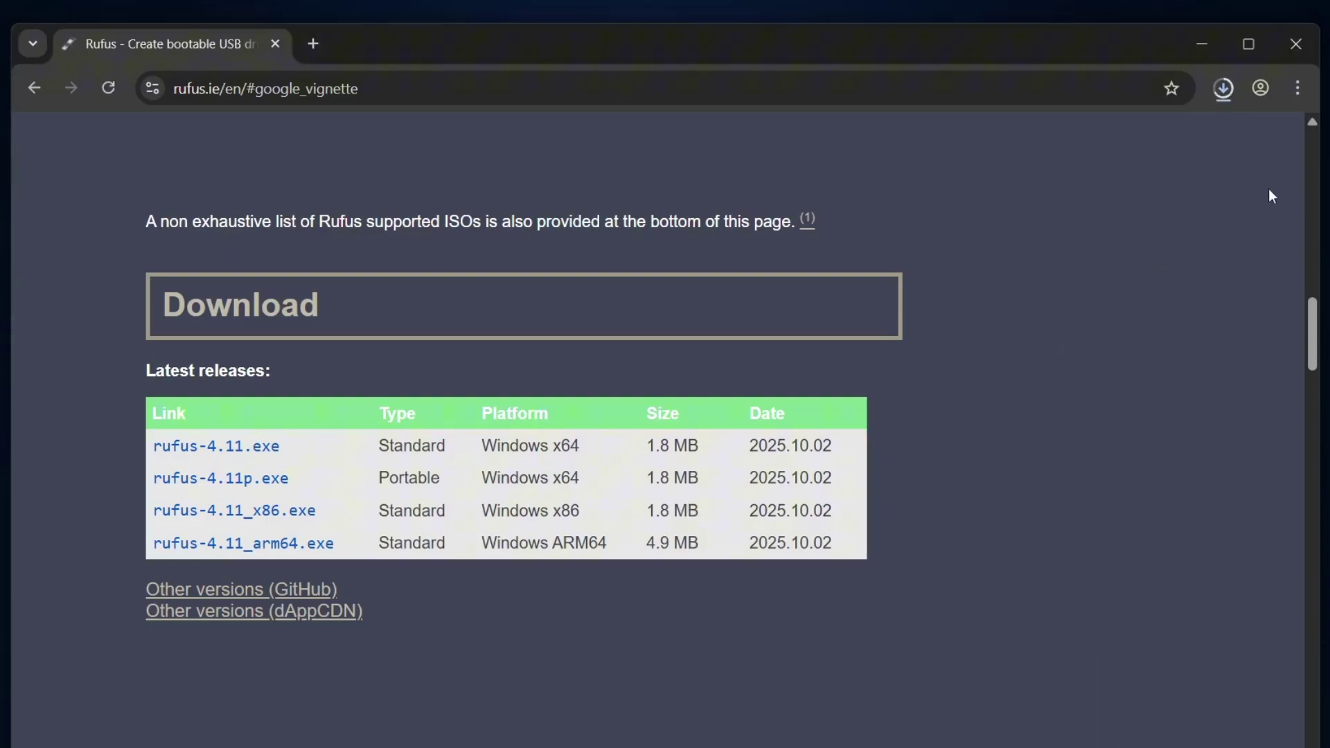
pyautogui.click(1224, 90)
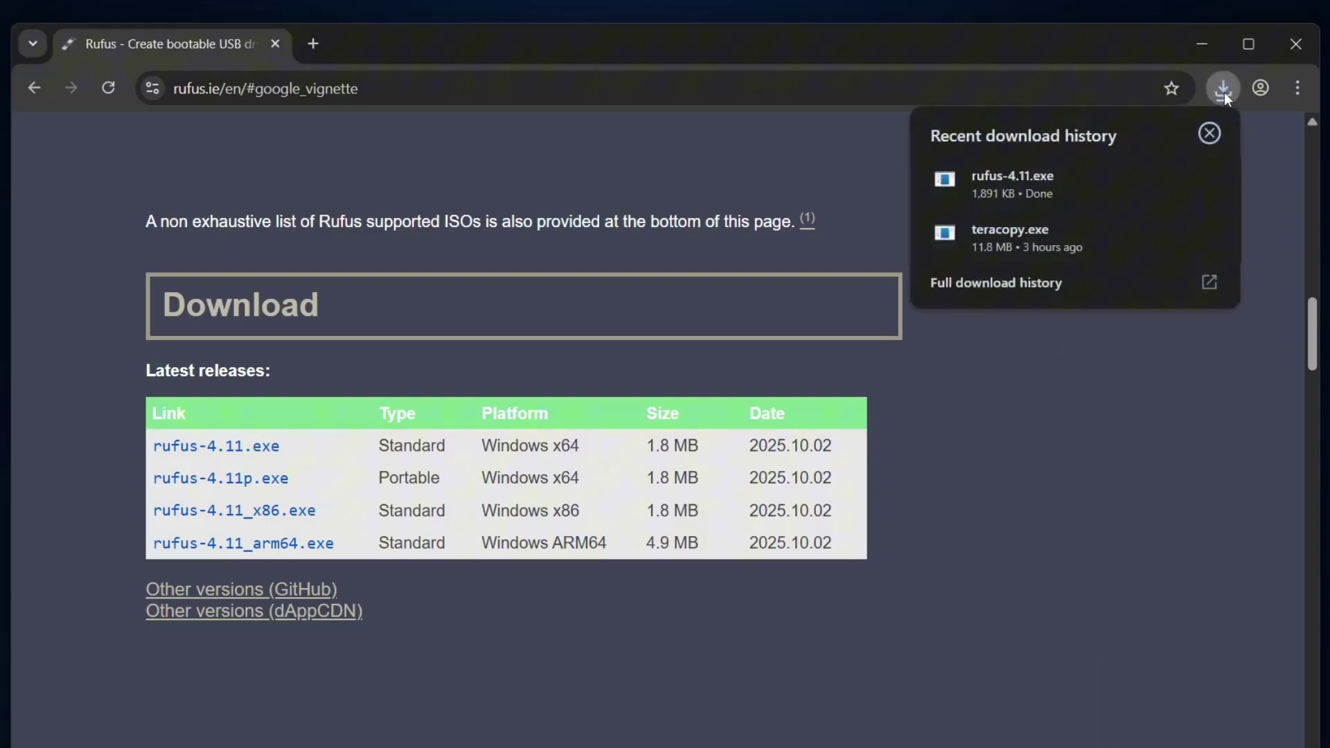
pyautogui.rightClick(1113, 171)
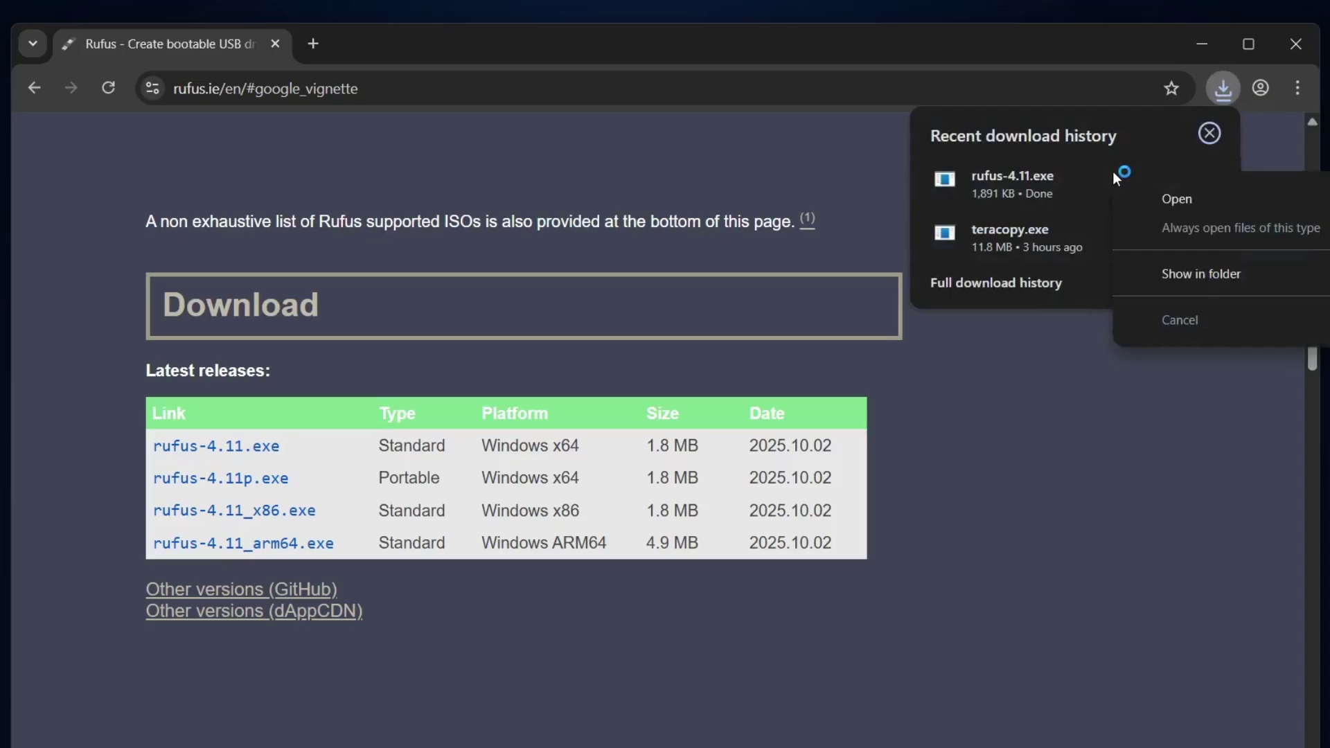
# - Launch Rufus, target the 64 GB NO_LABEL (E:) drive, load Win11_25H2_English_x64.iso from Desktop, keep GPT
pyautogui.click(1173, 199)
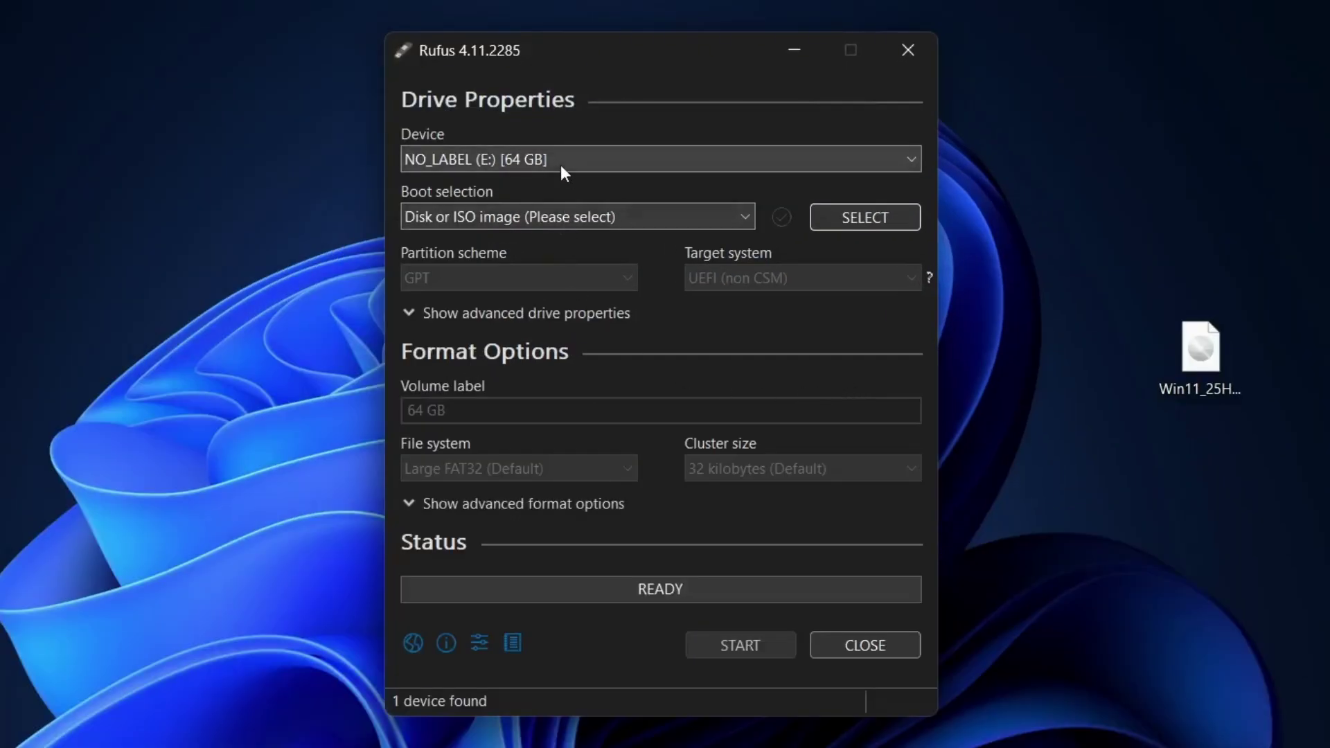
pyautogui.click(561, 166)
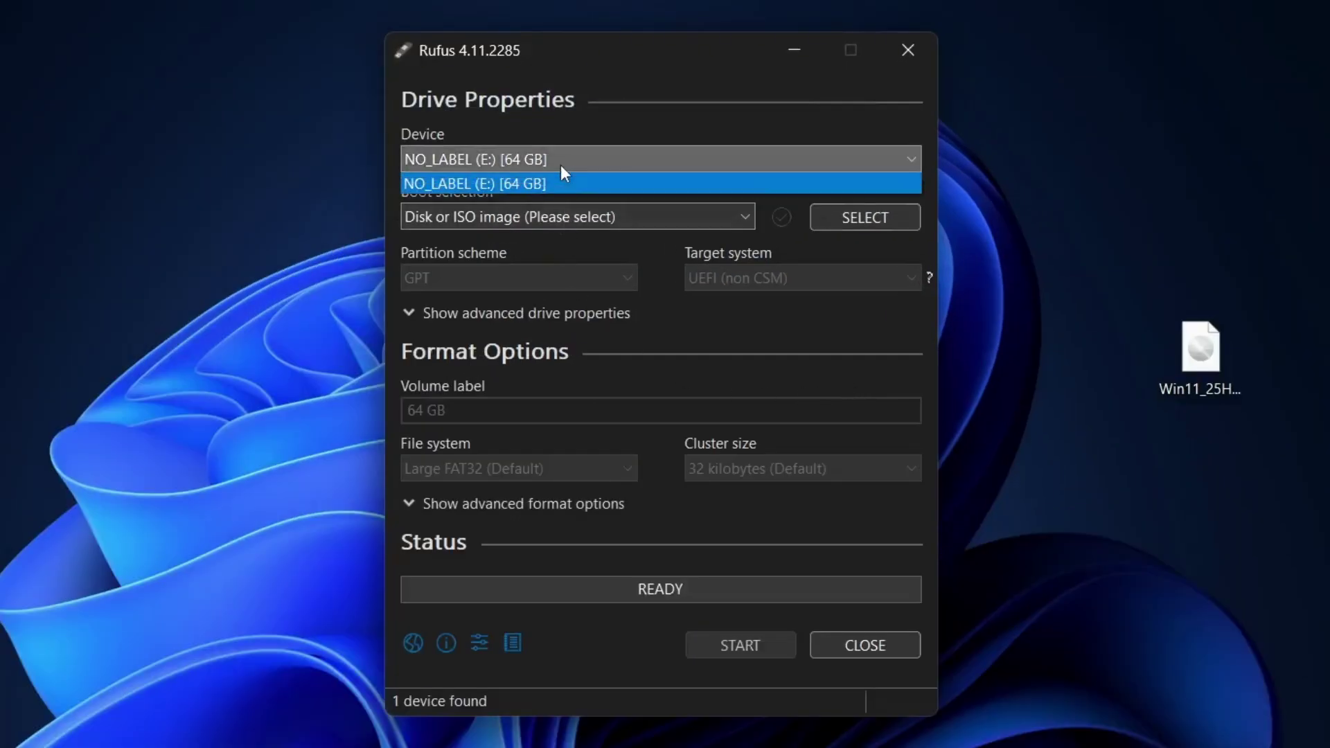
pyautogui.click(560, 165)
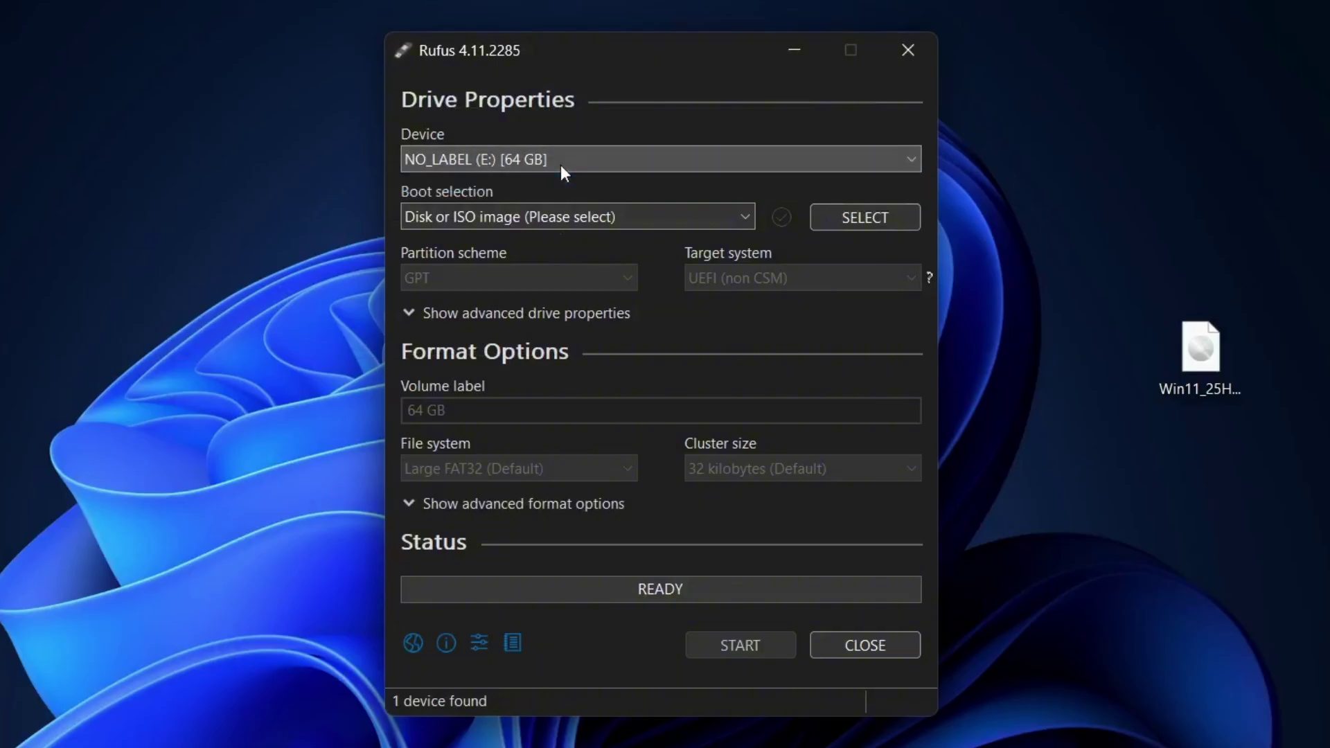
pyautogui.click(874, 219)
pyautogui.click(523, 320)
pyautogui.click(711, 259)
pyautogui.doubleClick(756, 256)
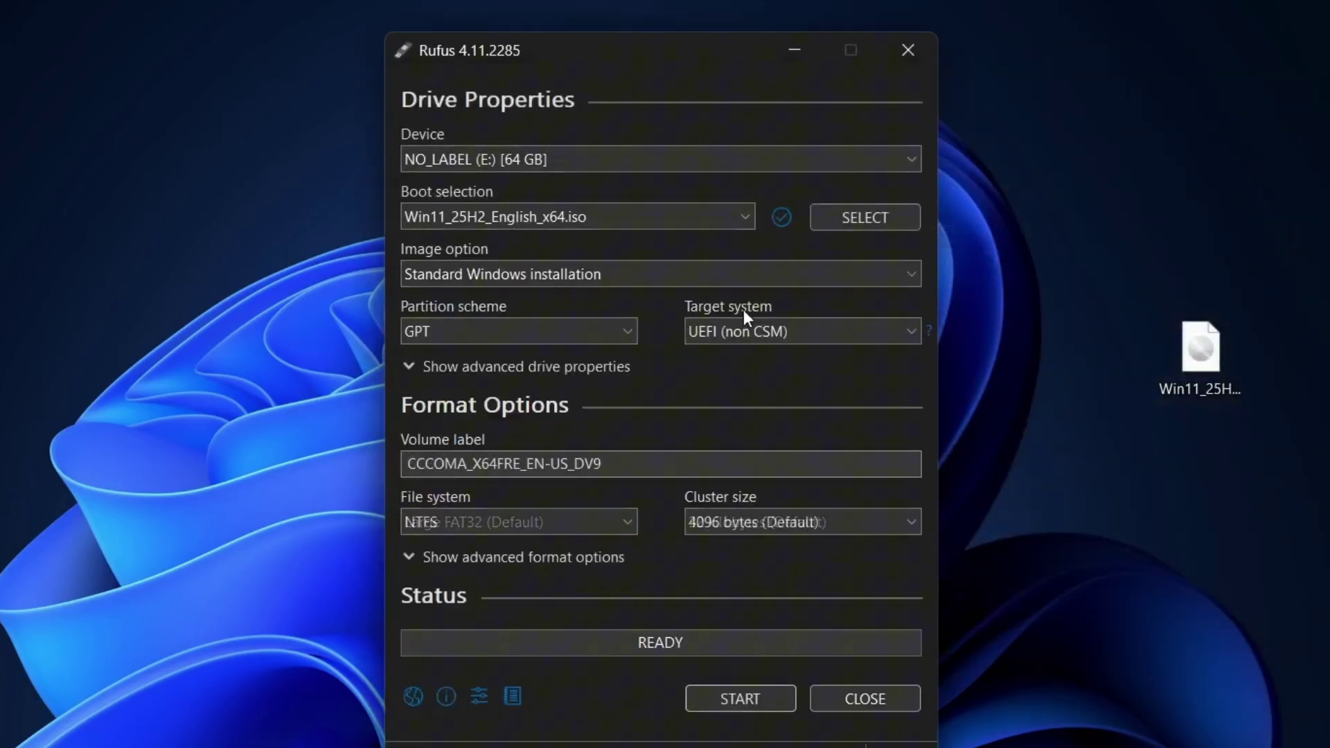
pyautogui.click(422, 330)
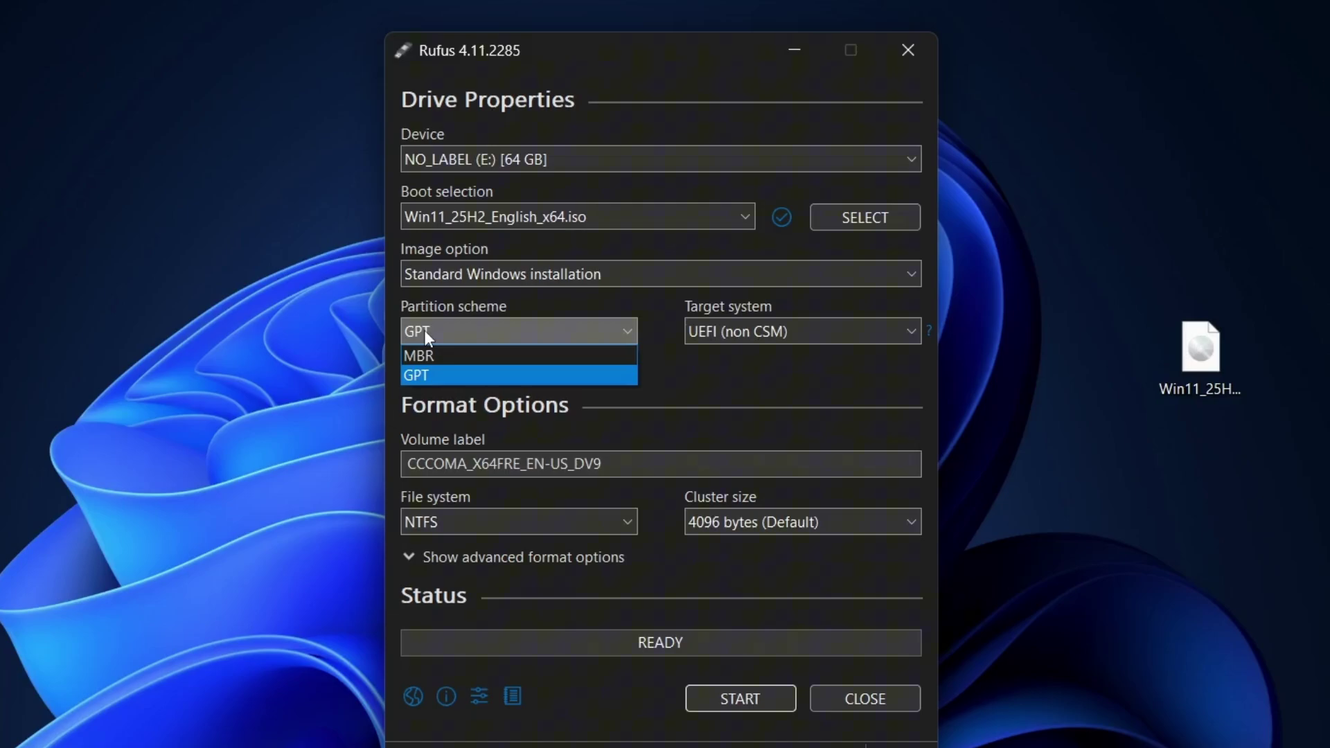
pyautogui.click(424, 330)
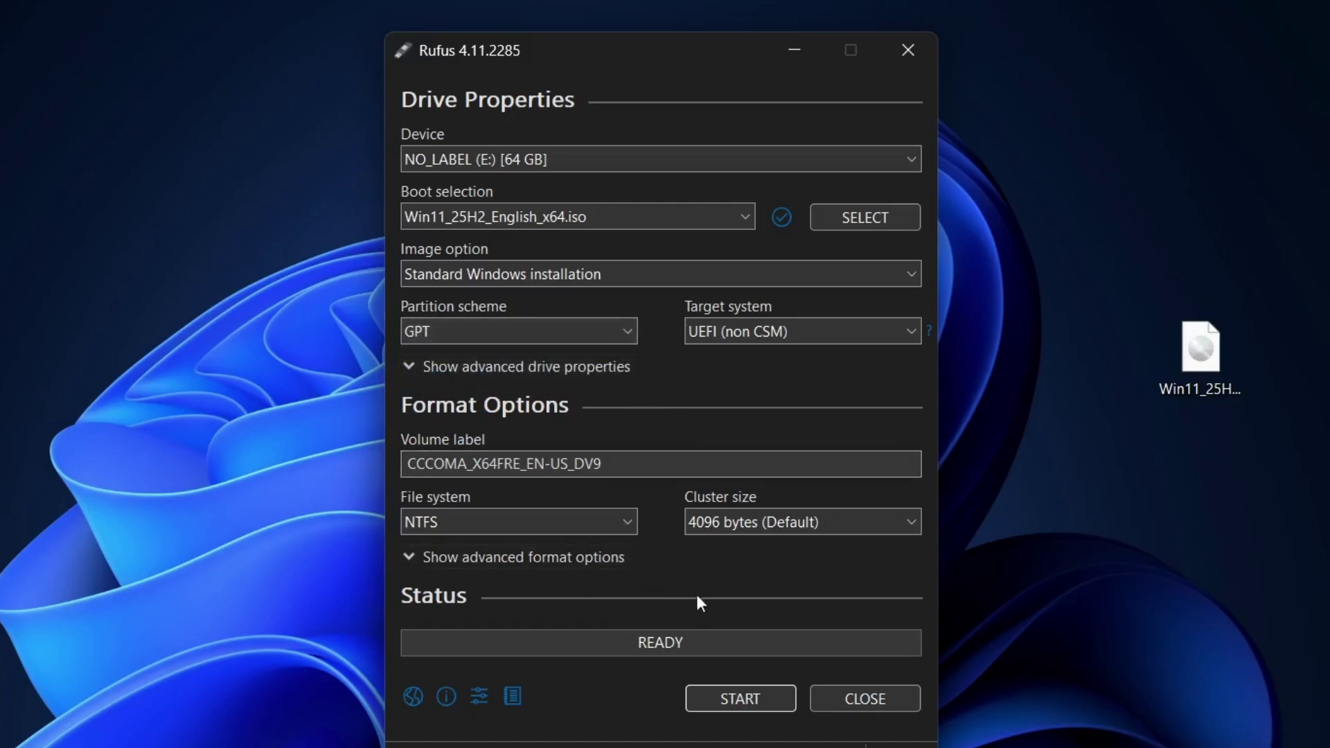
# - Start the write and set the local account name to 'Byte Geek', keeping all bypasses ticked
pyautogui.click(737, 705)
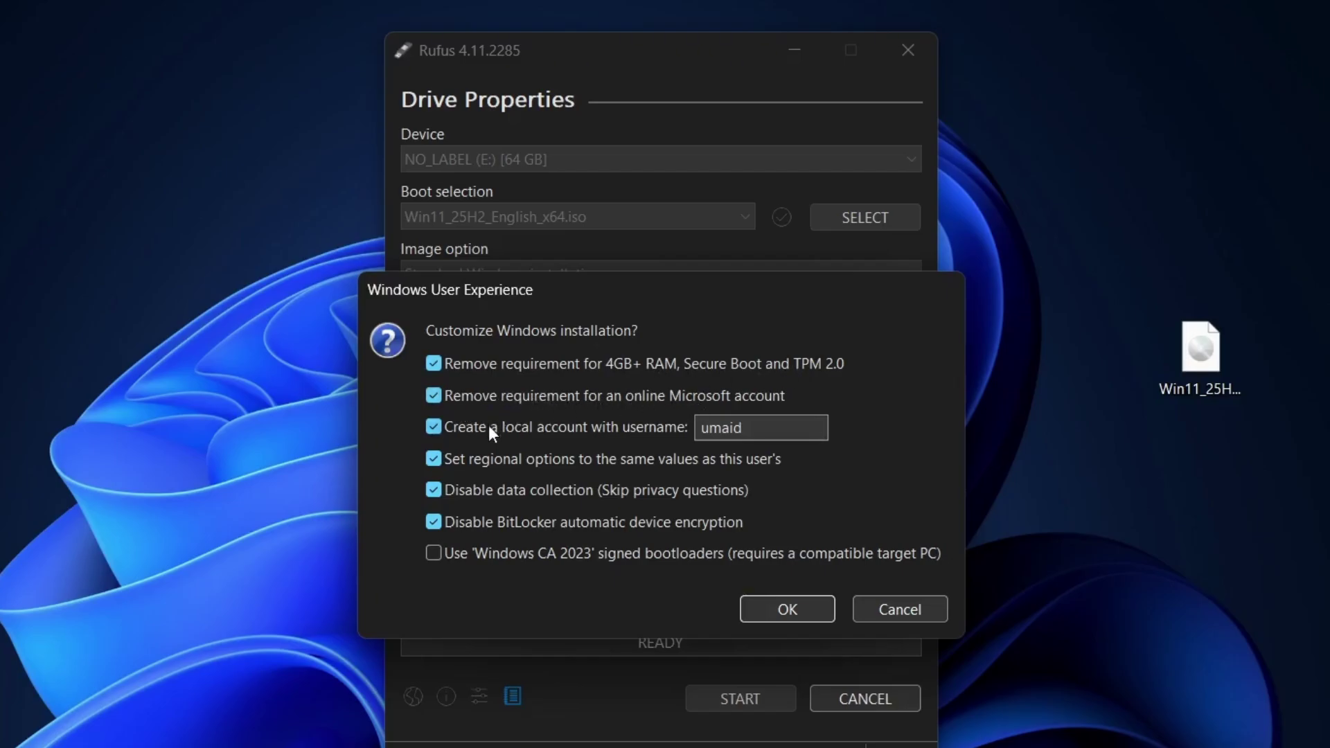
pyautogui.doubleClick(721, 427)
pyautogui.write('Byte Geek')
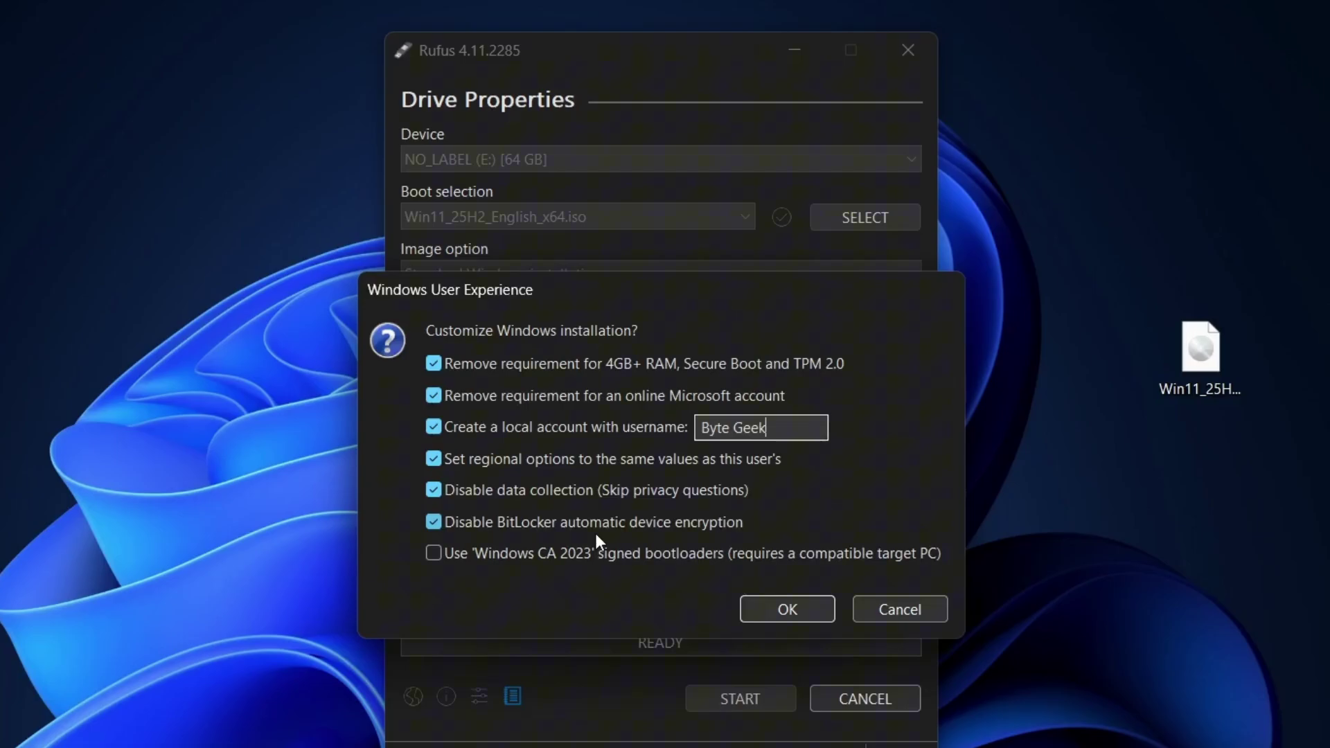
# - Accept the customisations and the data-erase warning, then close Rufus once the drive is READY
pyautogui.click(781, 617)
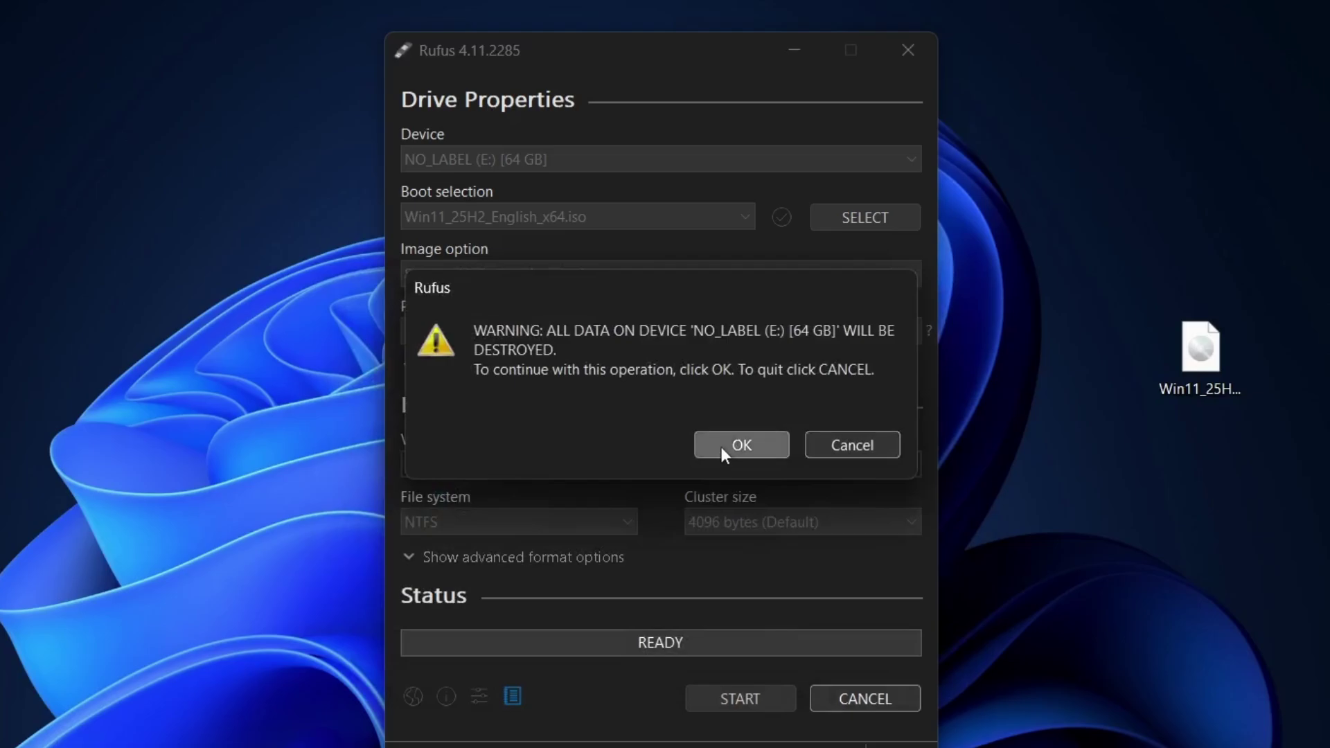
pyautogui.click(721, 447)
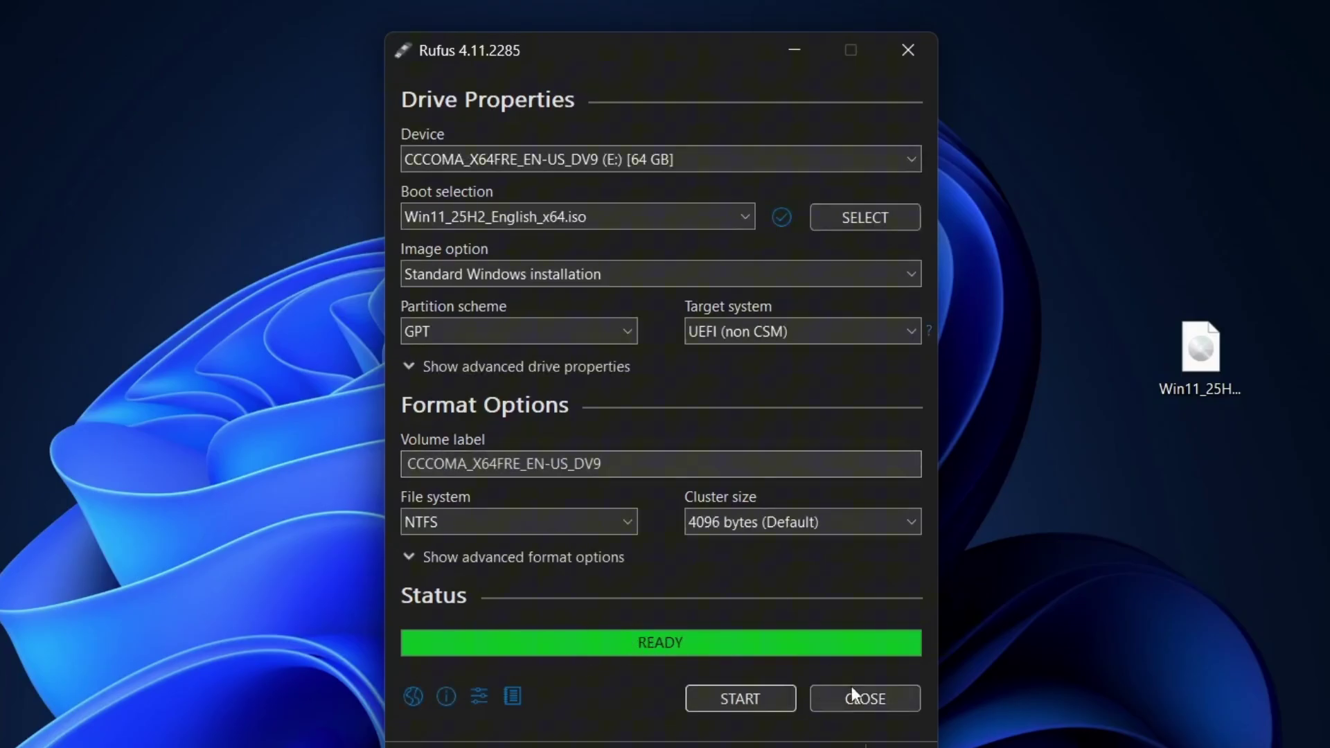
pyautogui.click(856, 696)
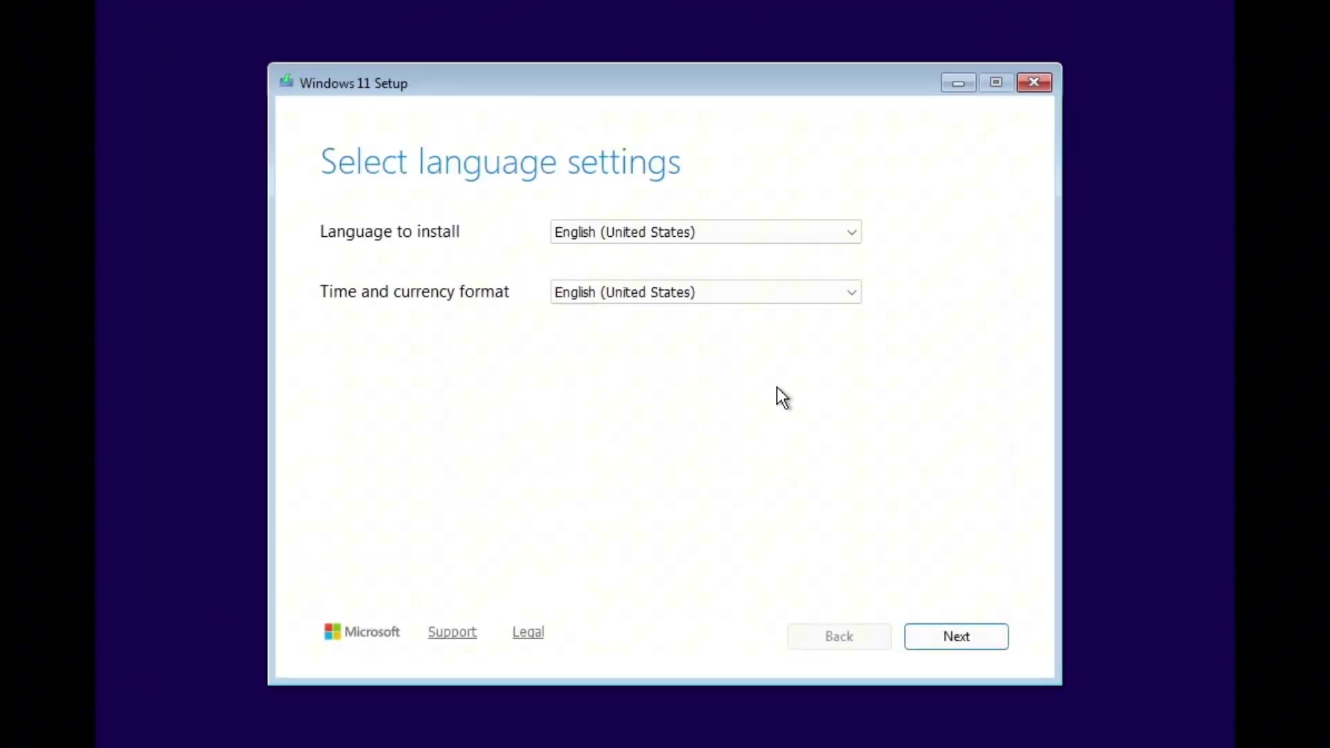
# - Accept the default language and US keyboard, and choose to install Windows 11, agreeing to delete everything
pyautogui.click(967, 634)
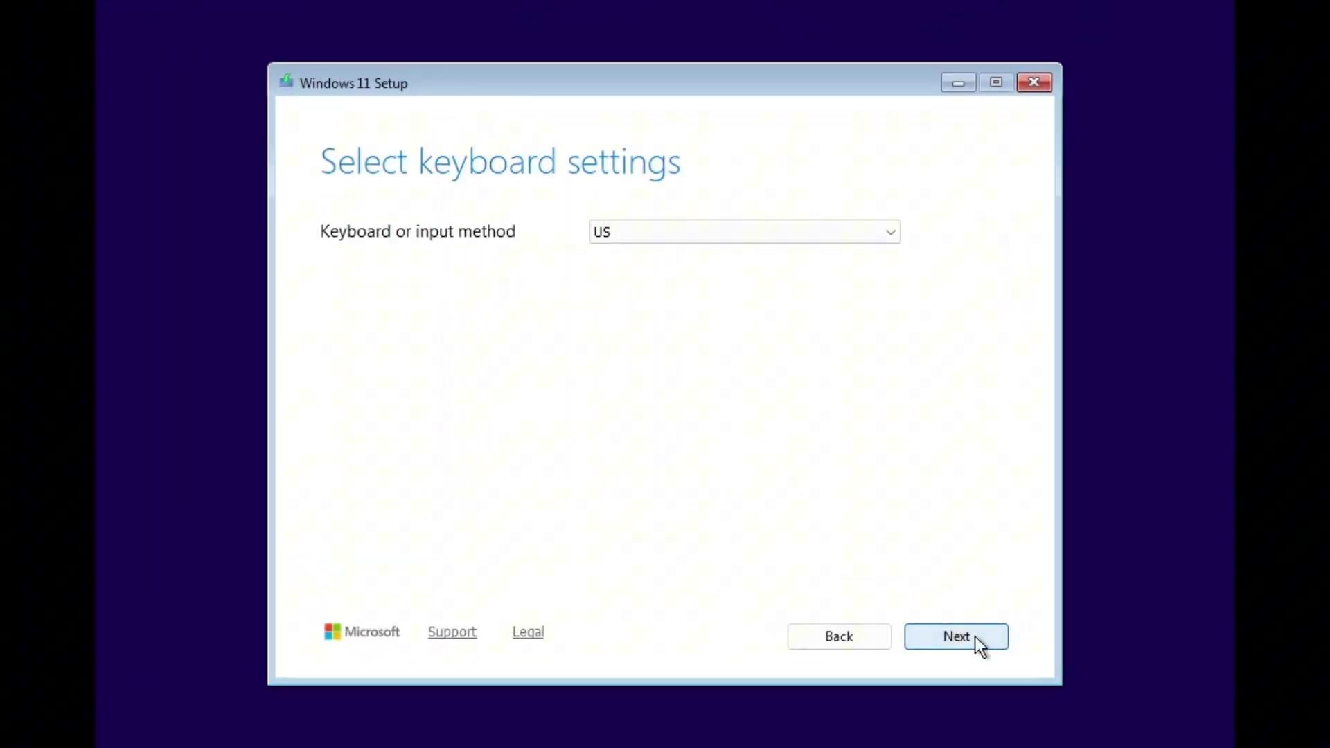
pyautogui.click(974, 636)
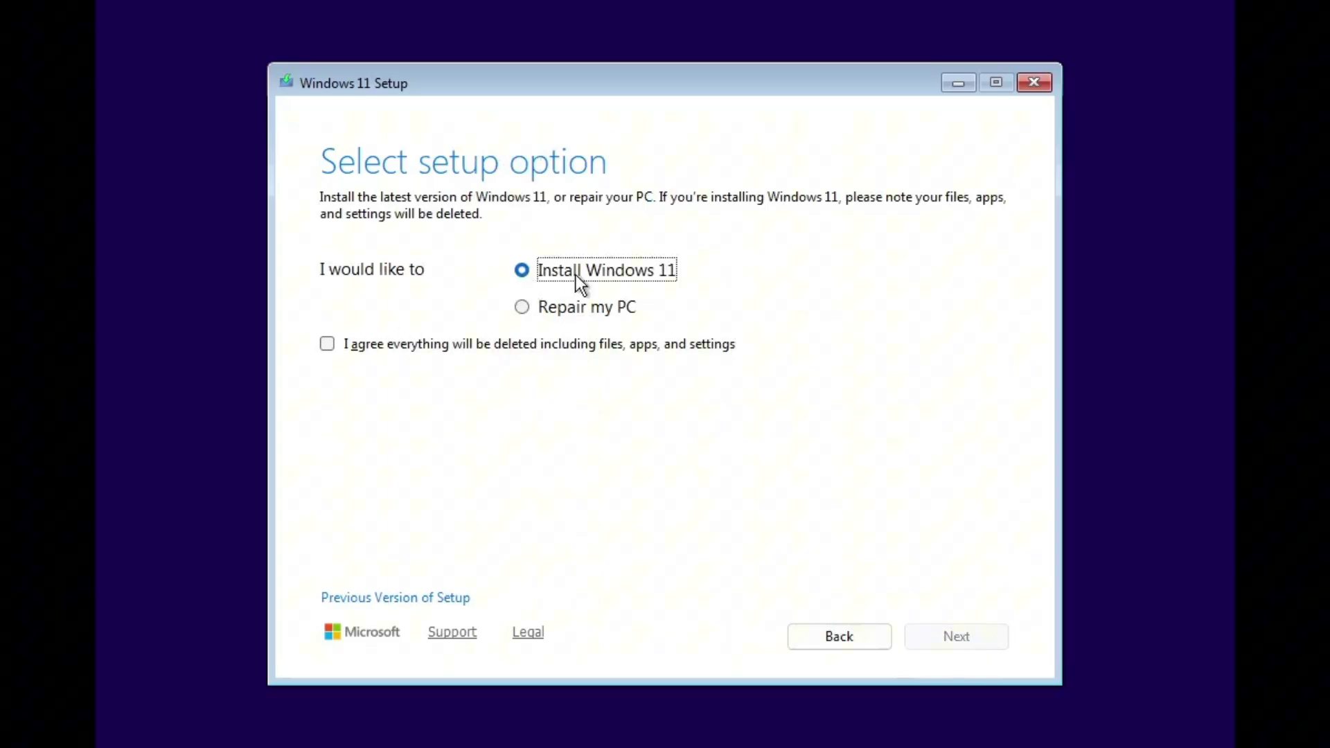
pyautogui.click(382, 346)
pyautogui.click(931, 633)
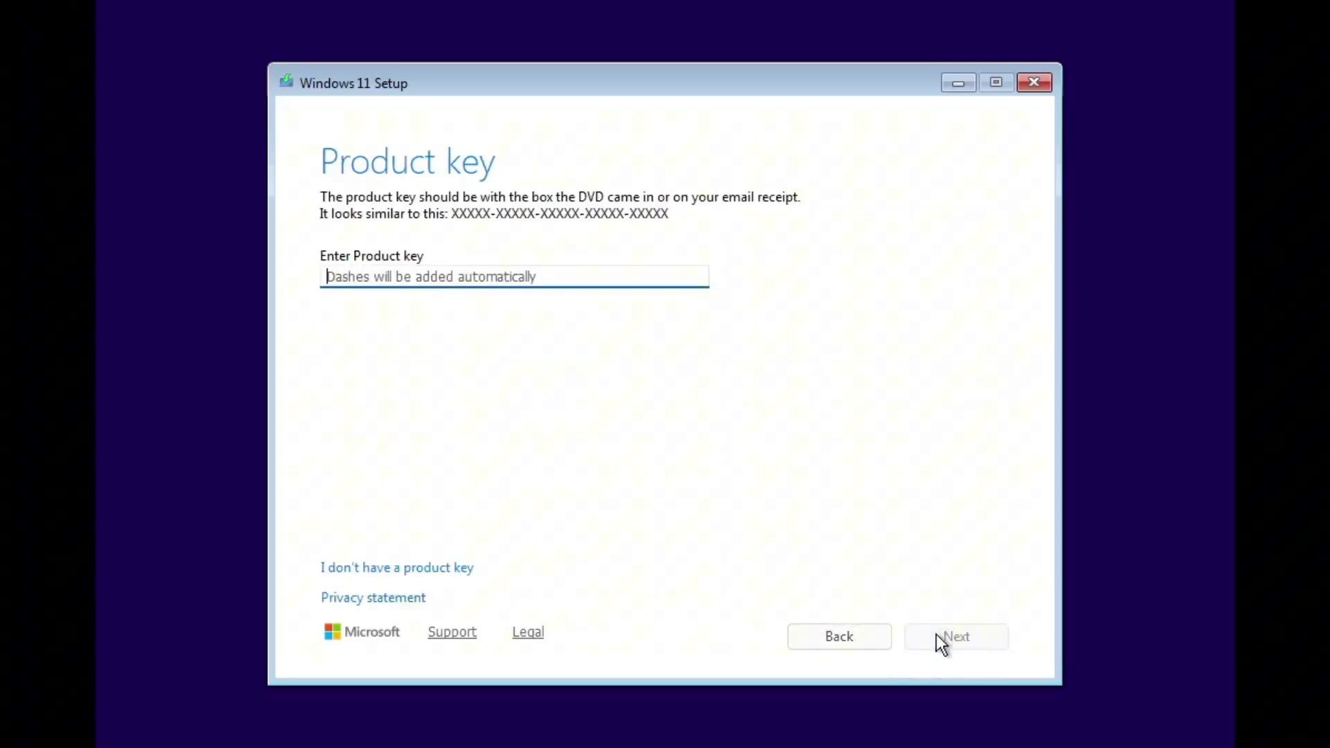
# - Skip the product key, choose Windows 11 Pro, accept the license, and target Disk 0 Partition 3
pyautogui.click(402, 567)
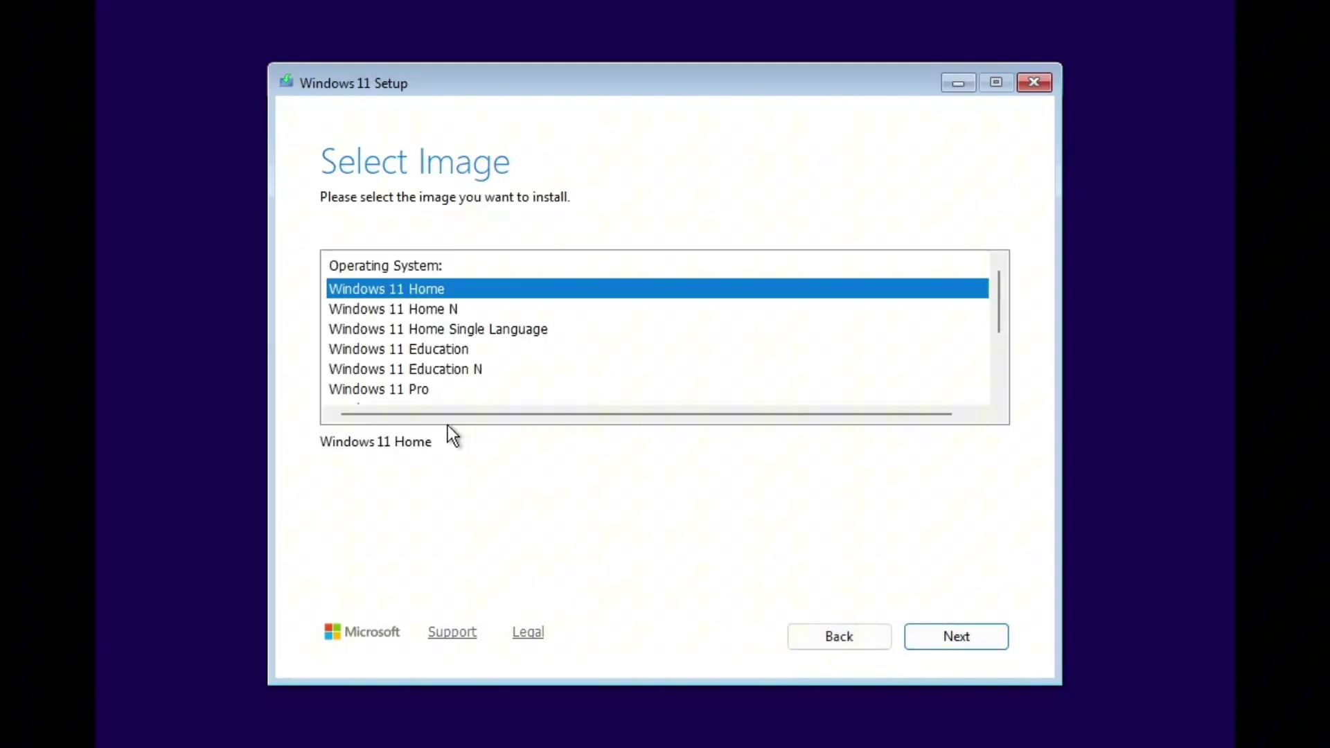
pyautogui.click(450, 386)
pyautogui.click(962, 637)
pyautogui.click(962, 637)
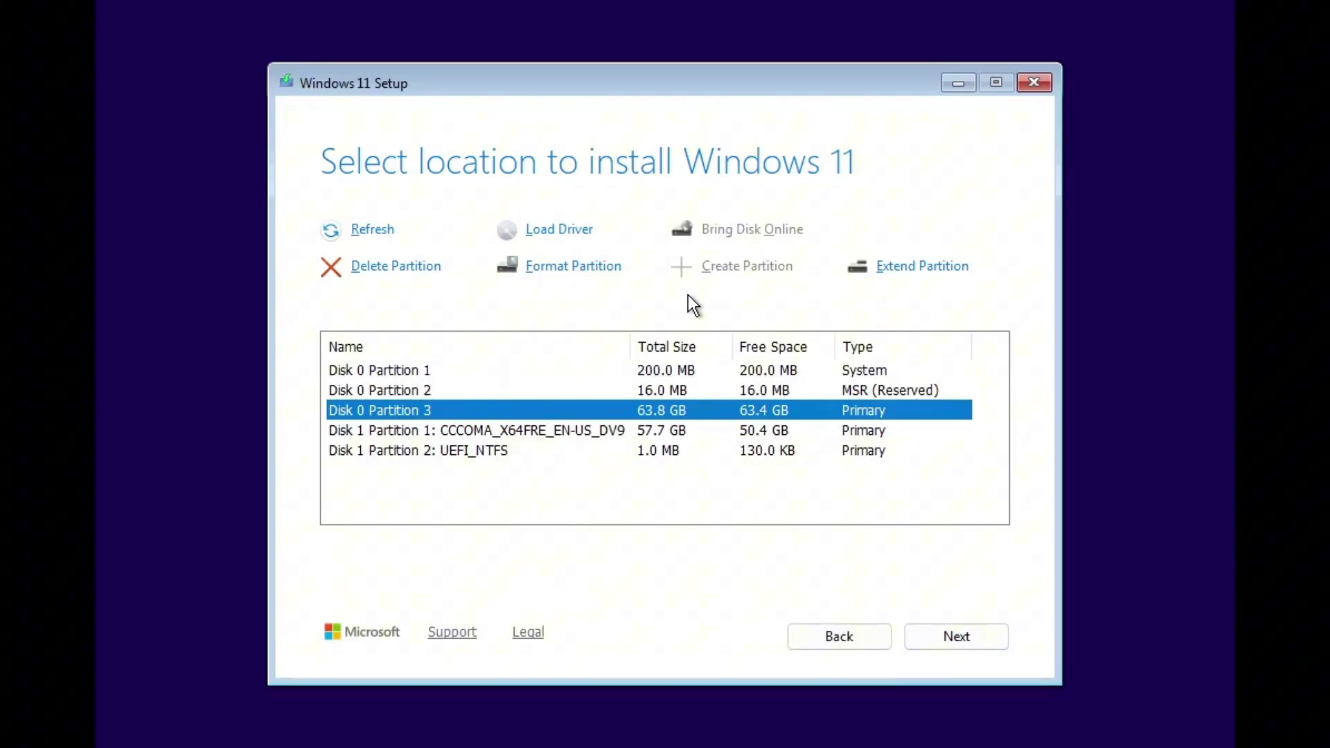
pyautogui.click(934, 646)
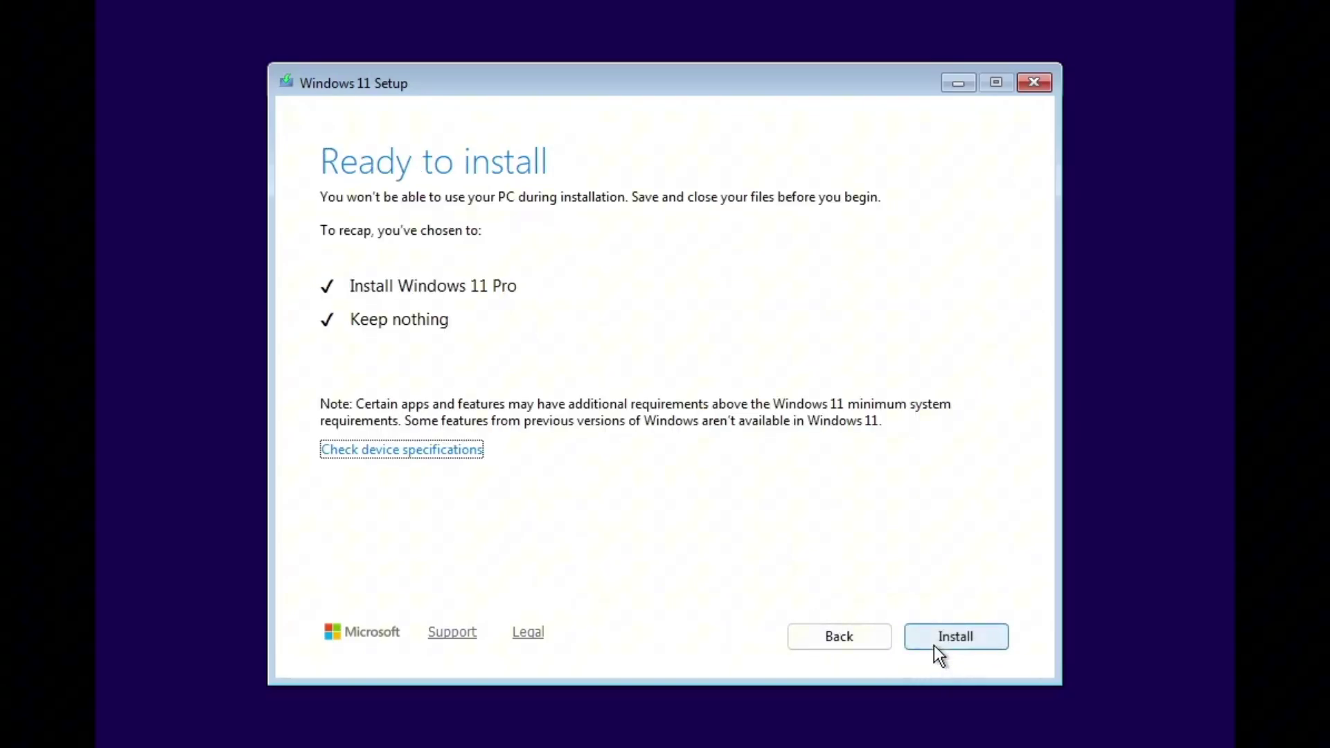
# - Begin the Windows 11 Pro installation from the Ready to install page
pyautogui.click(934, 646)
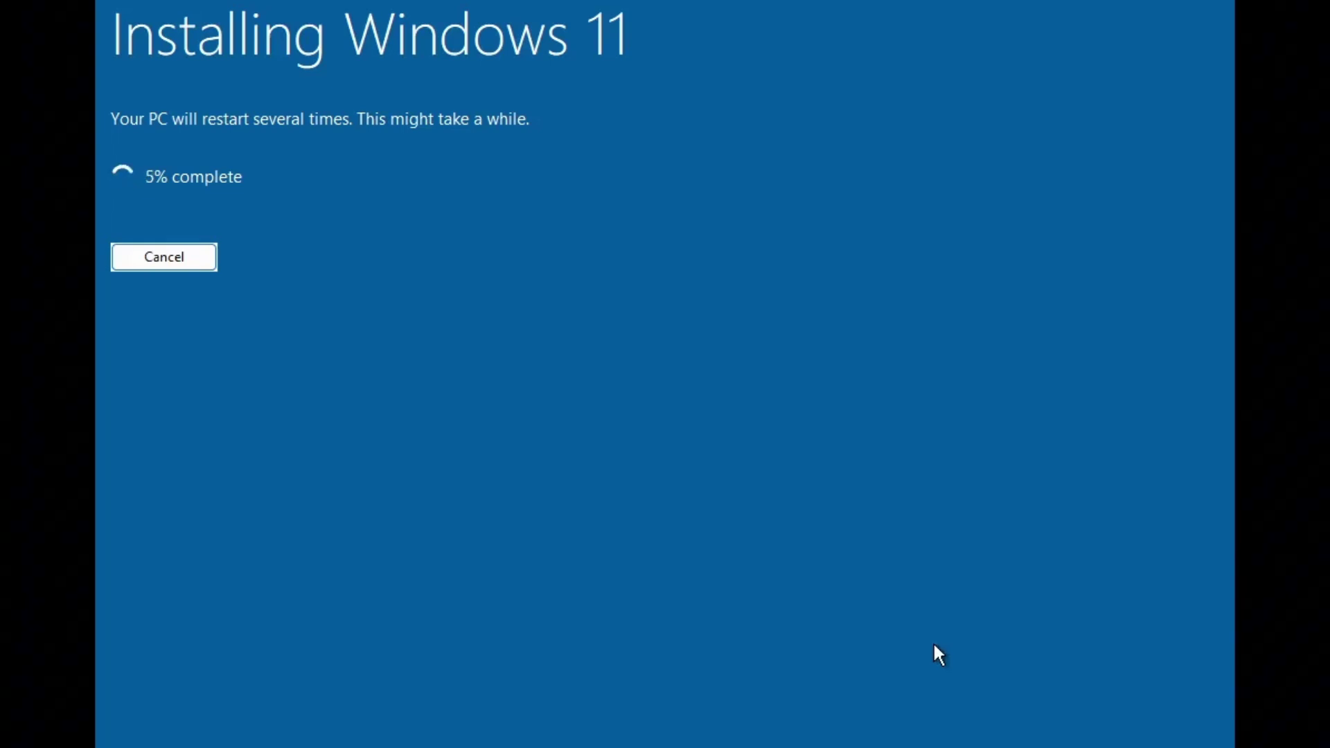